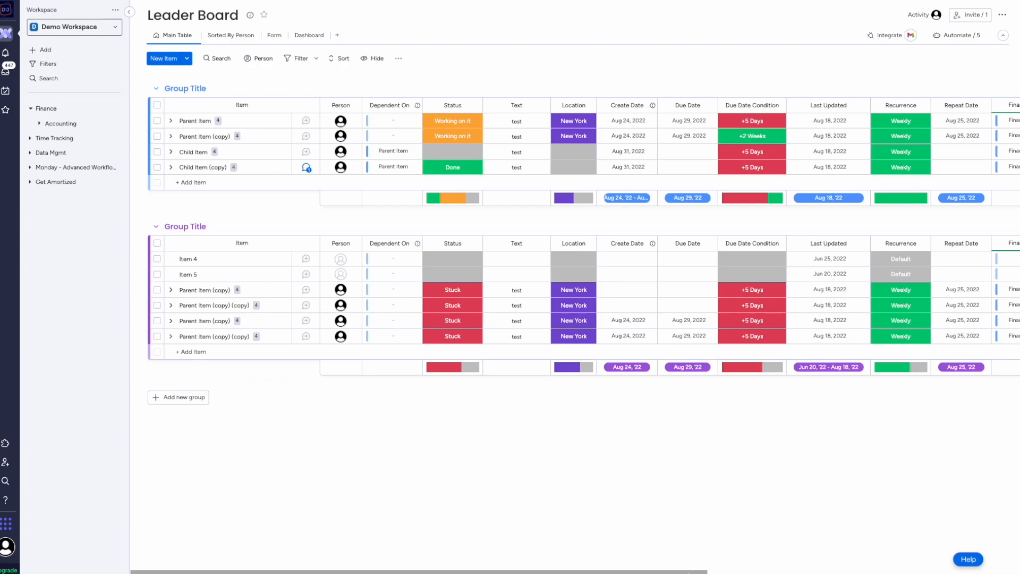
- Check the Email column entries of the items on the Leader Board
drag(689, 571, 1003, 572)
click(182, 137)
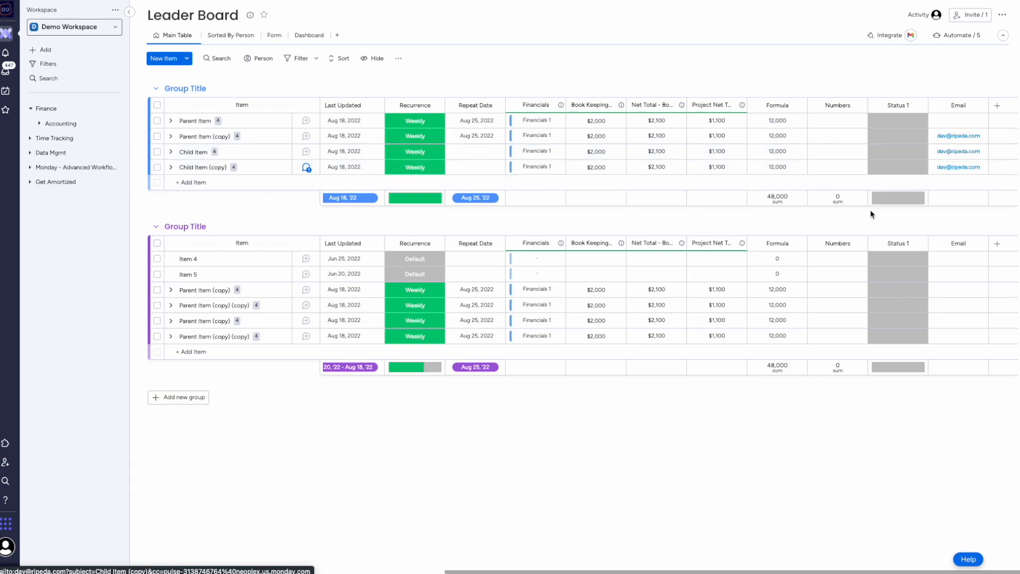
scroll(295, 530, left, 10)
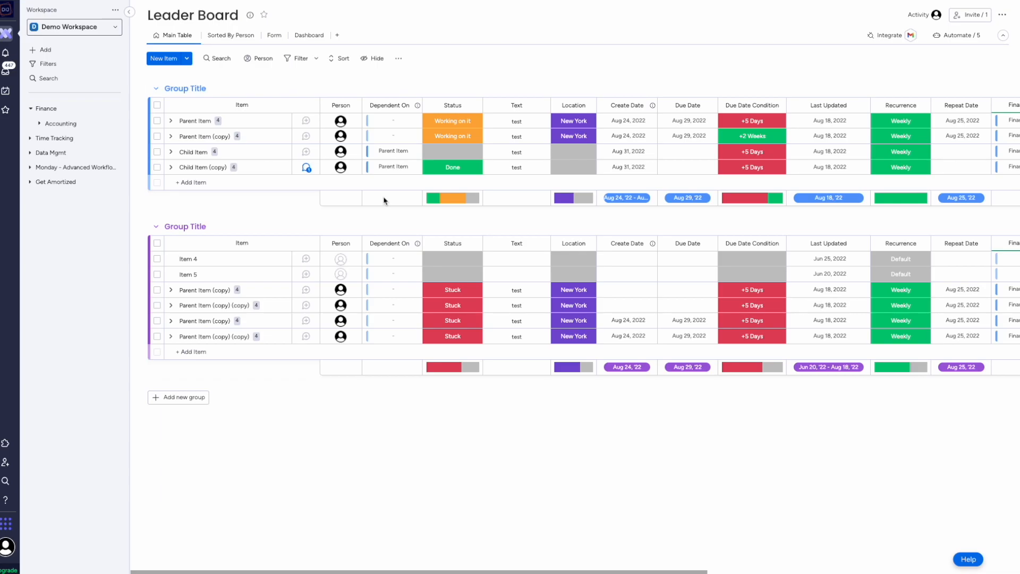
- Read the incoming-email updates logged on Child Item, Parent Item (copy) and Child Item (copy)
click(307, 152)
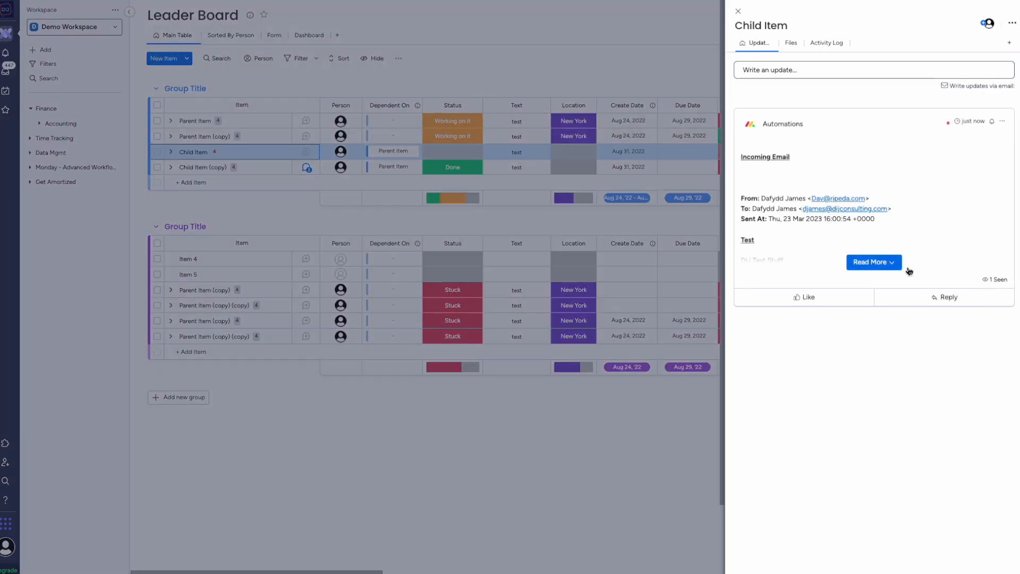
click(886, 266)
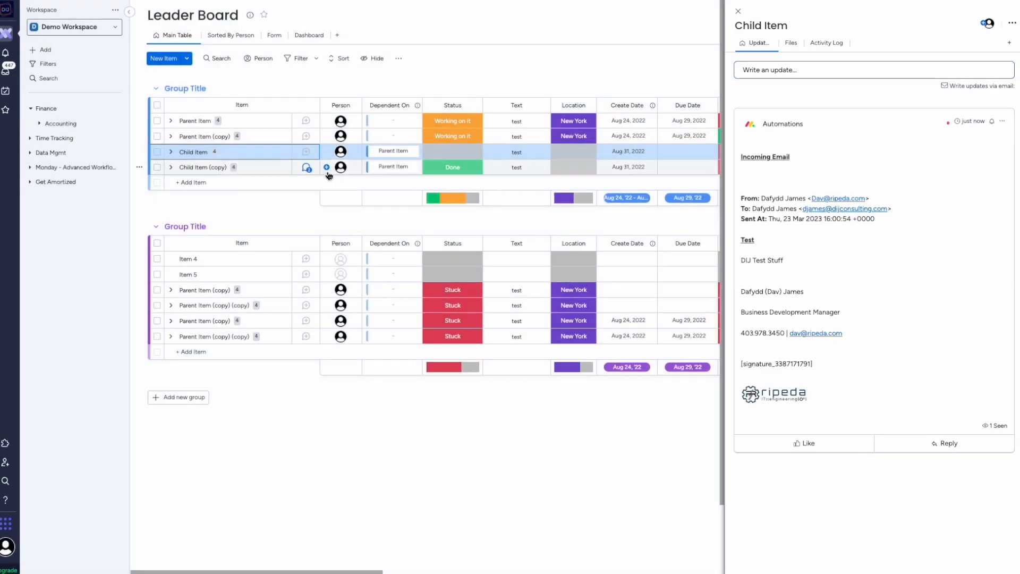
click(306, 137)
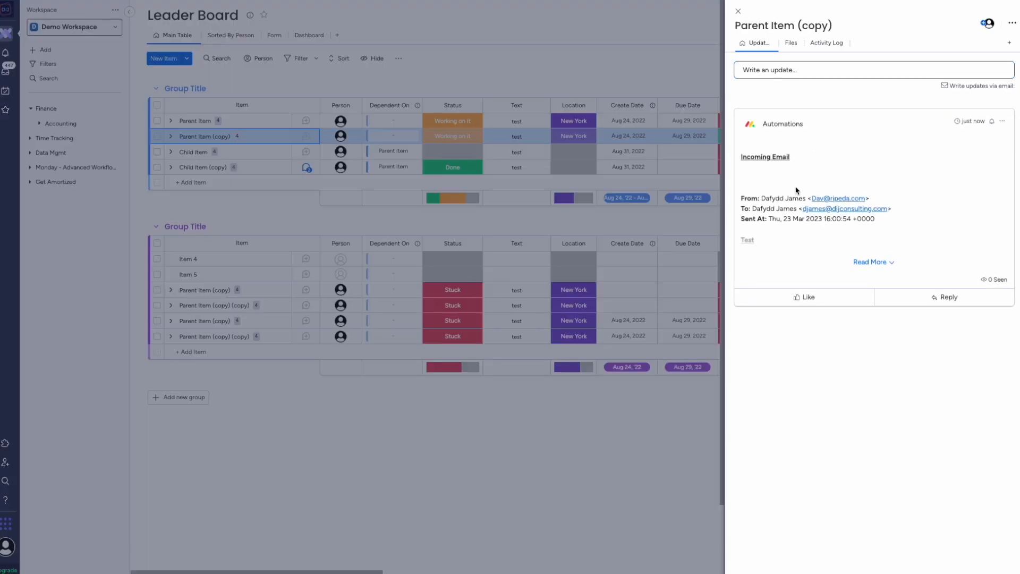
click(869, 264)
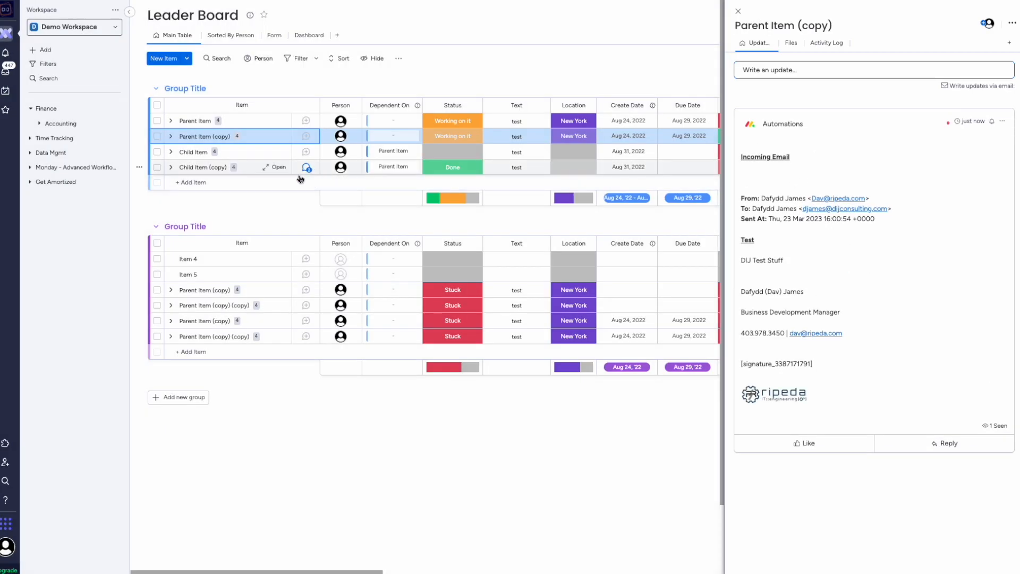
click(307, 167)
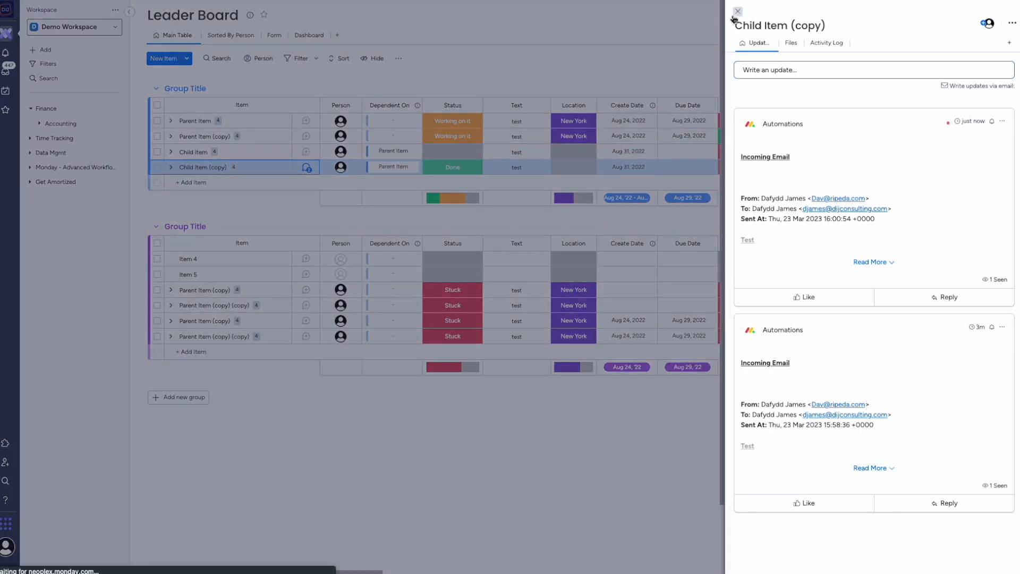
click(737, 11)
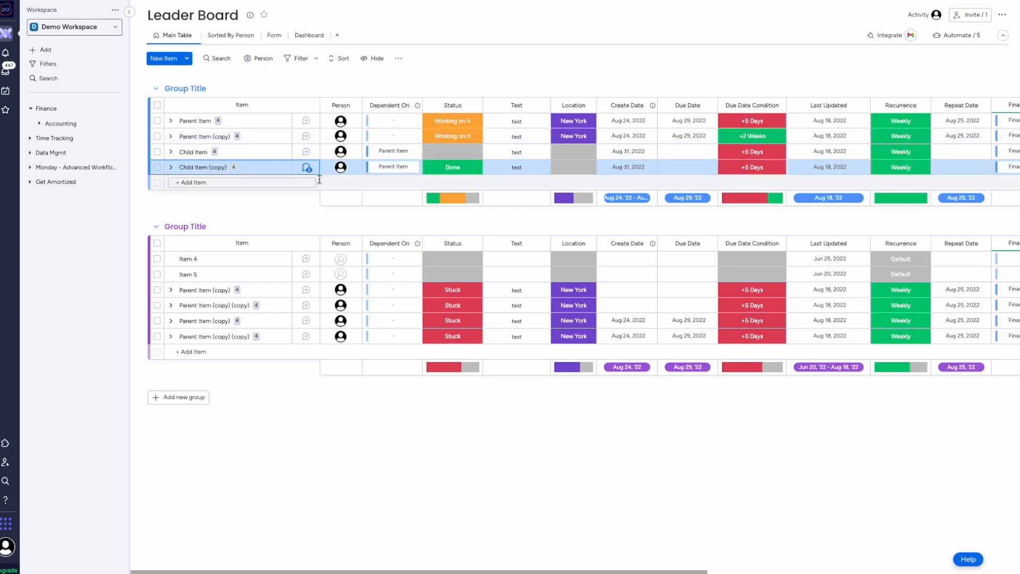
mouse_move(340, 171)
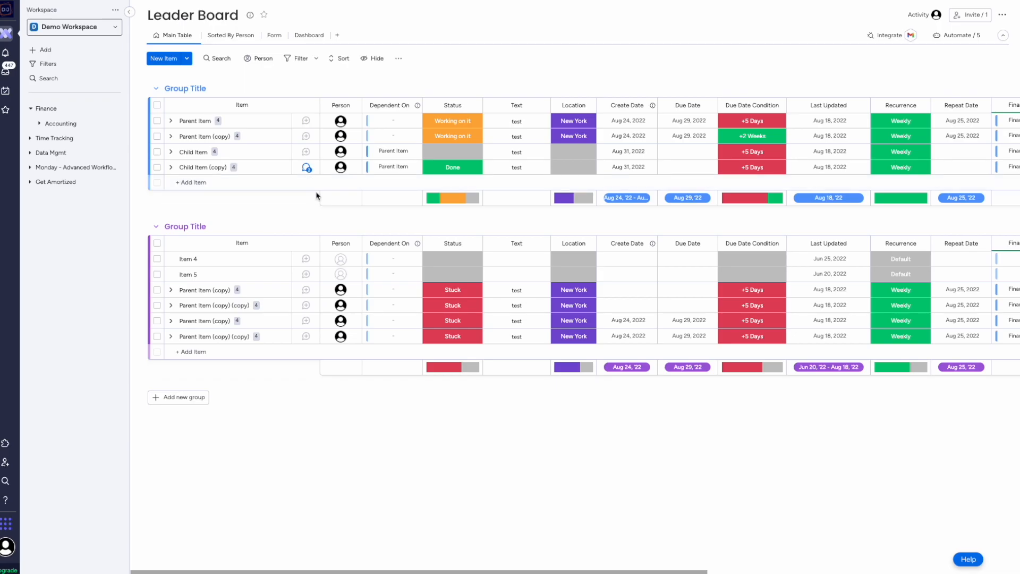
- Add the Emails & Activities view to Child Item and look through its logged emails
click(307, 153)
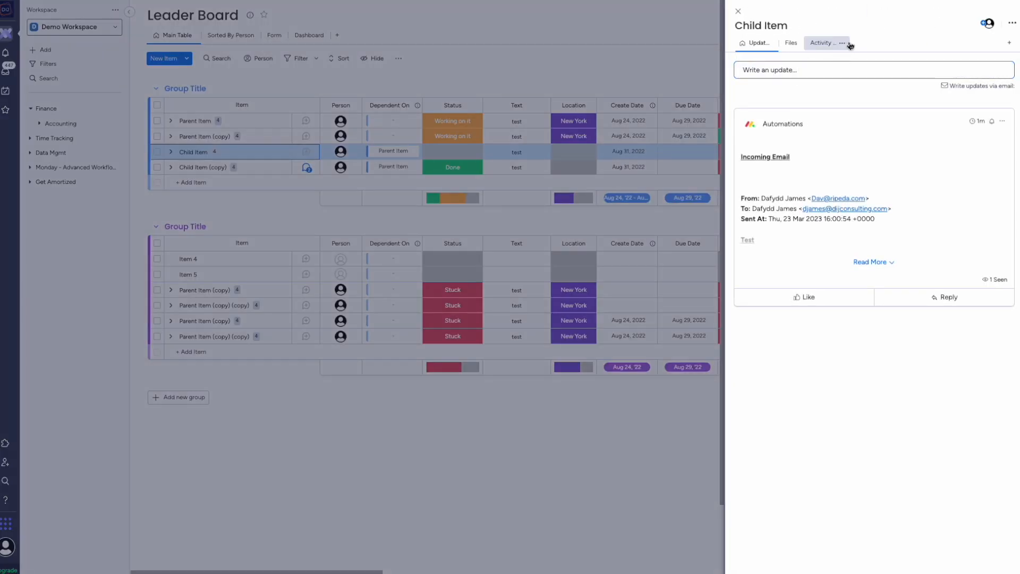
click(1009, 44)
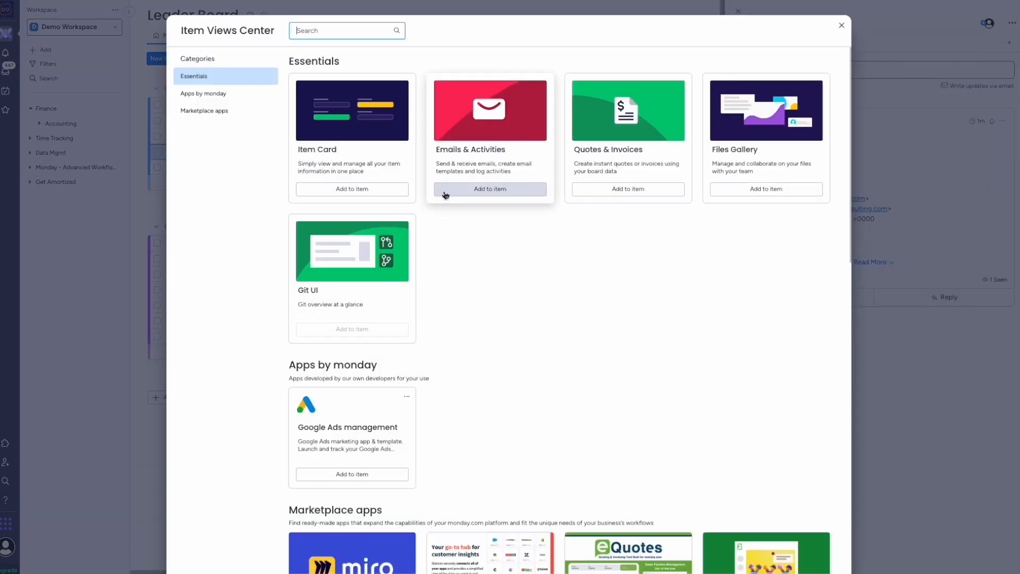
click(513, 190)
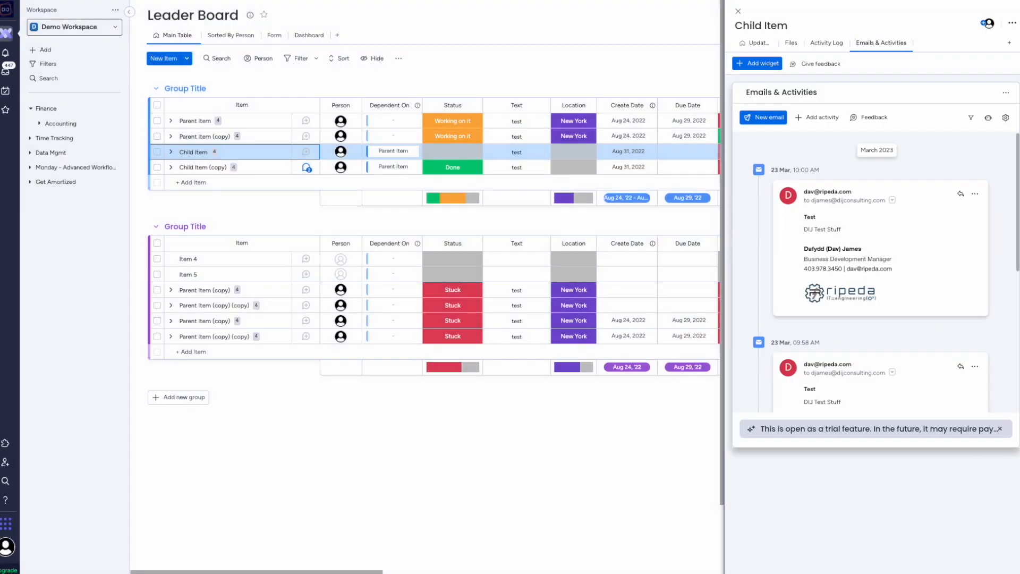
scroll(879, 269, down, 2)
scroll(880, 268, down, 5)
scroll(879, 269, up, 10)
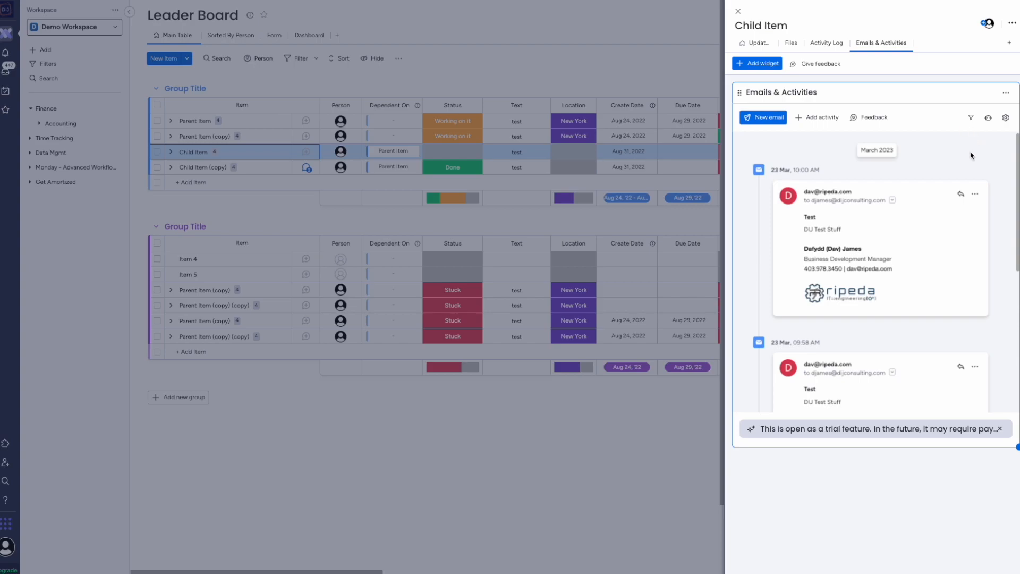
- Create a simple email signature in the Emails & Activities settings, with {pulse.item_id} as its first line
click(1008, 119)
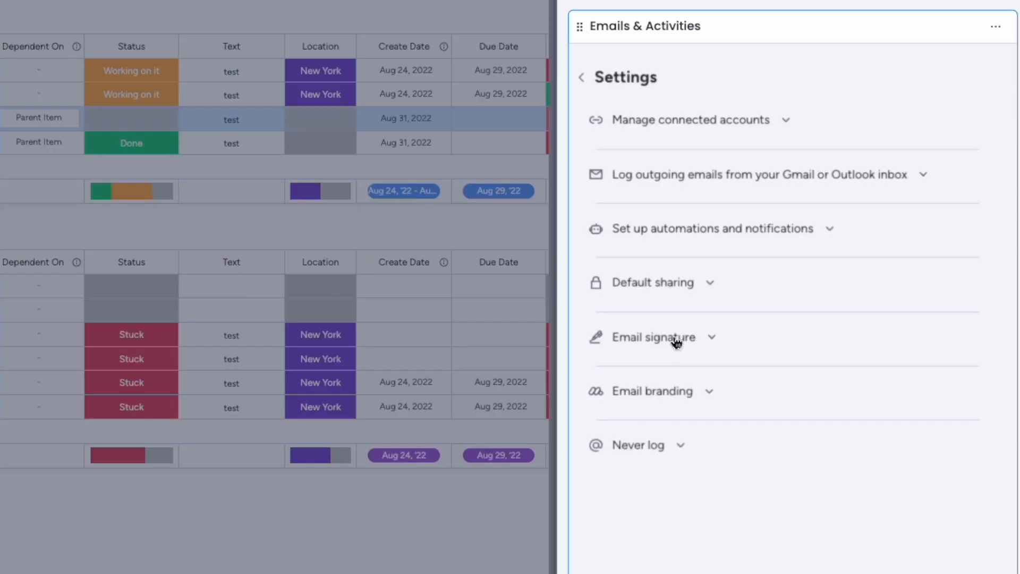
click(675, 343)
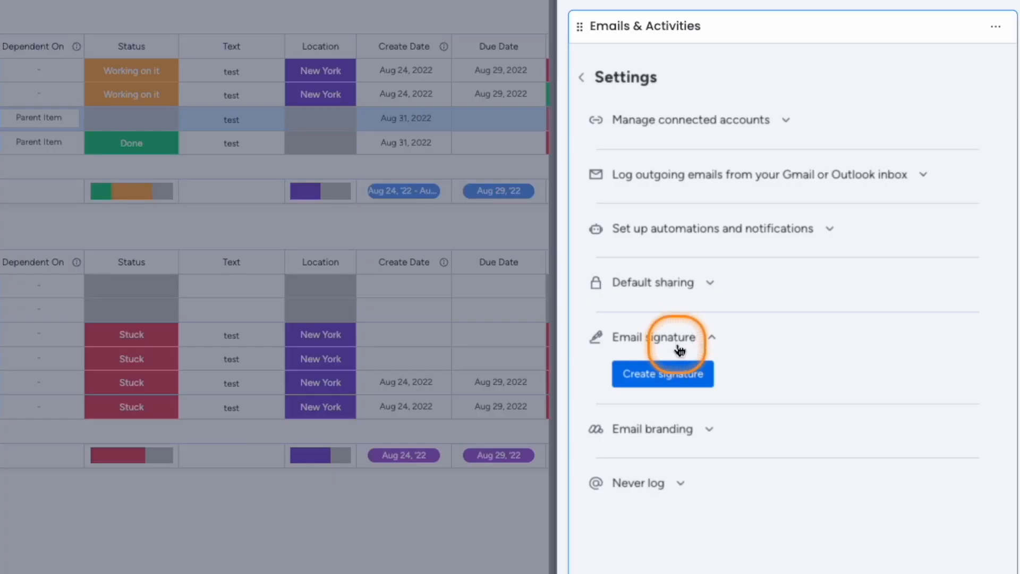
click(682, 372)
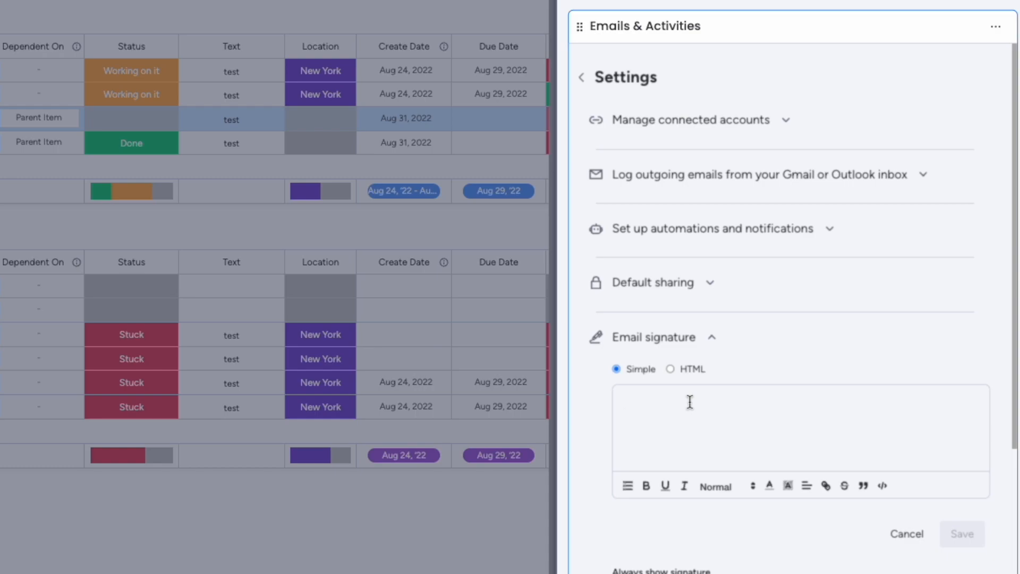
click(689, 402)
text(pu)
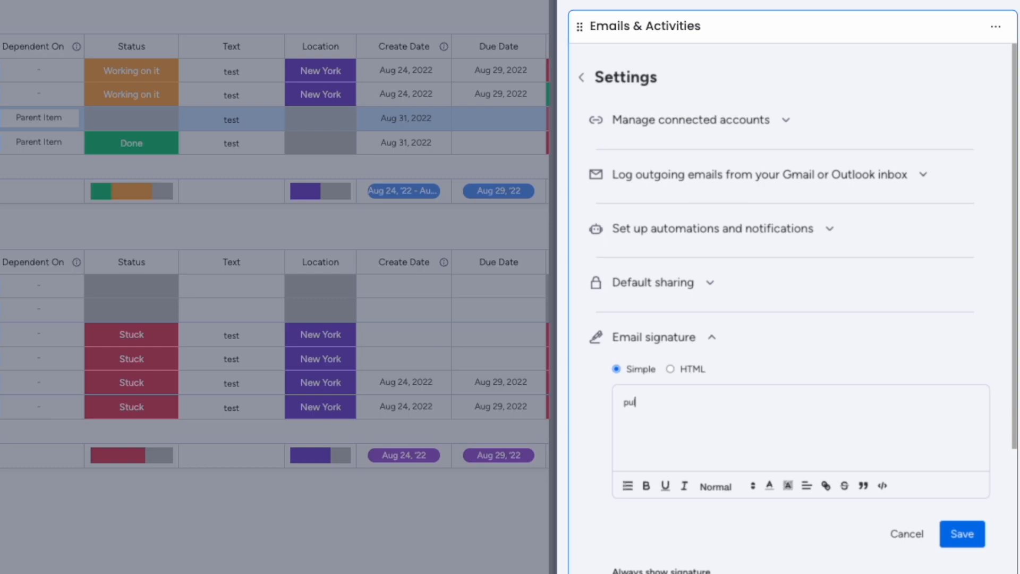
key(BackSpace)
key(BackSpace)
key(BackSpace)
text(pulse.item}_id})
key(Return)
- Add the sender's name and the title "Monday Expert Wannabe" on separate lines of the signature
text(Dav james)
key(Return)
text(Monday )
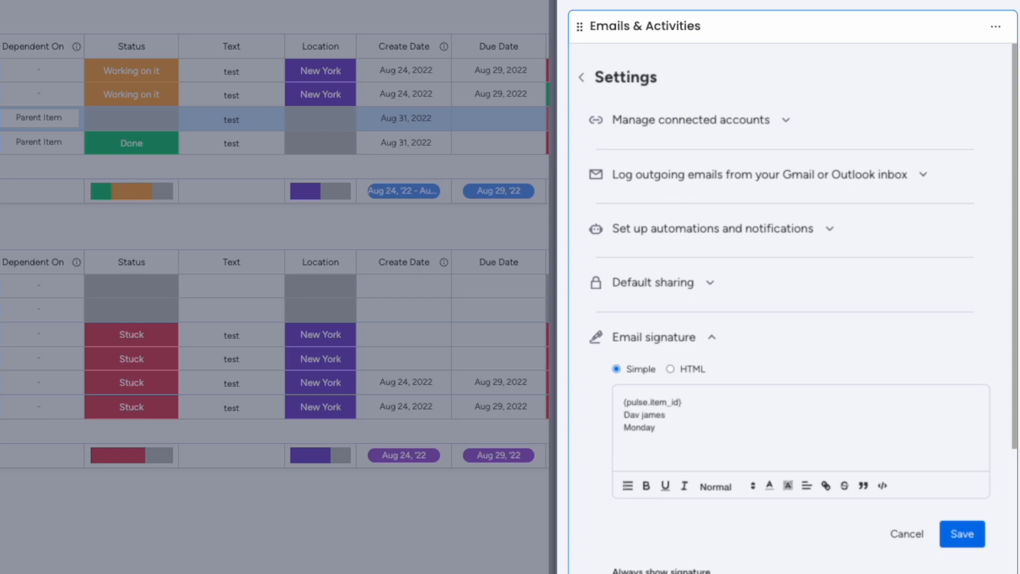
text(Expert Wannabe)
- Move {pulse.item_id} to the last line of the signature, save it and close Child Item
drag(690, 402, 619, 401)
key(ctrl+c)
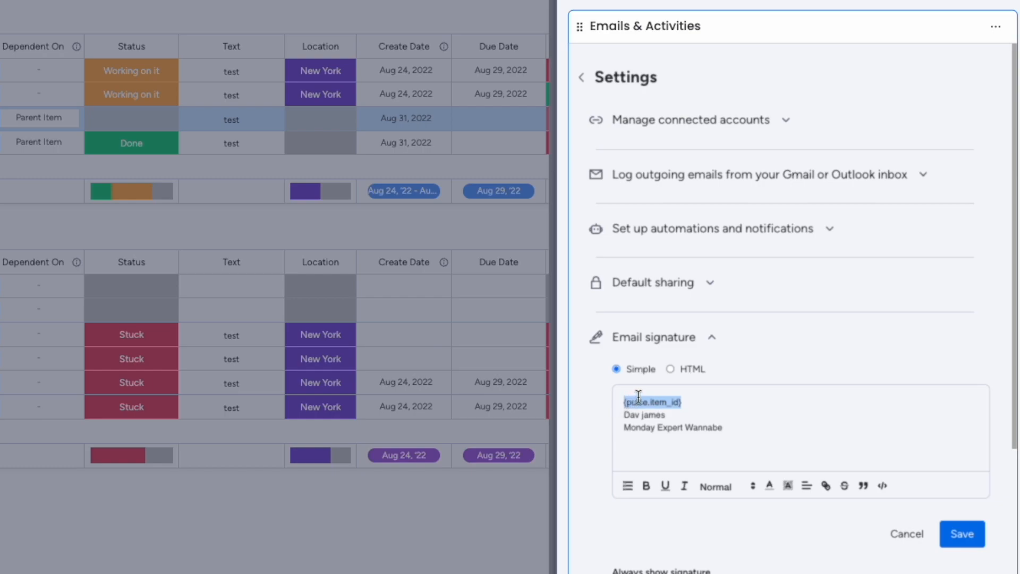
key(BackSpace)
key(Return)
key(ctrl+v)
click(770, 419)
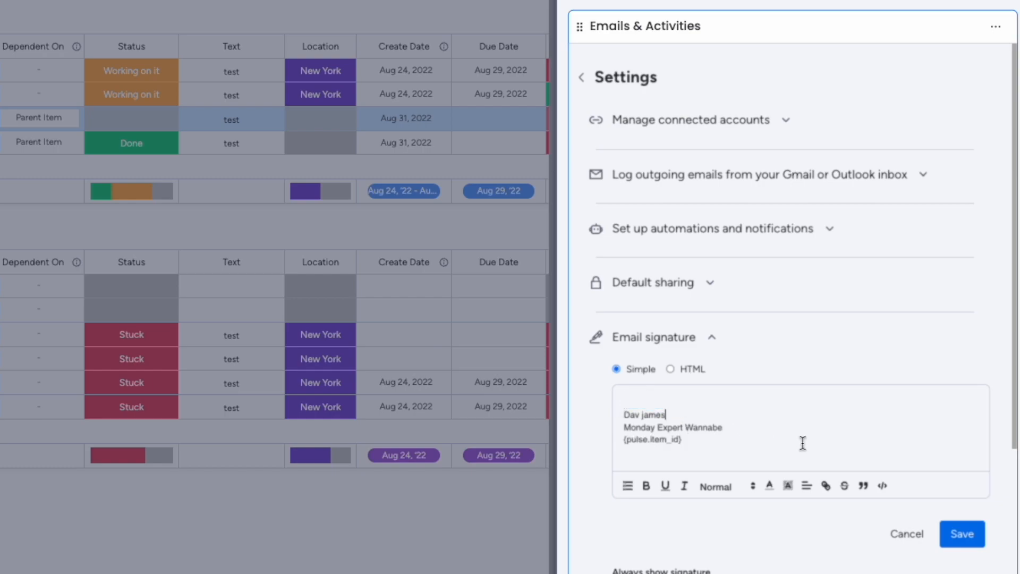
click(972, 545)
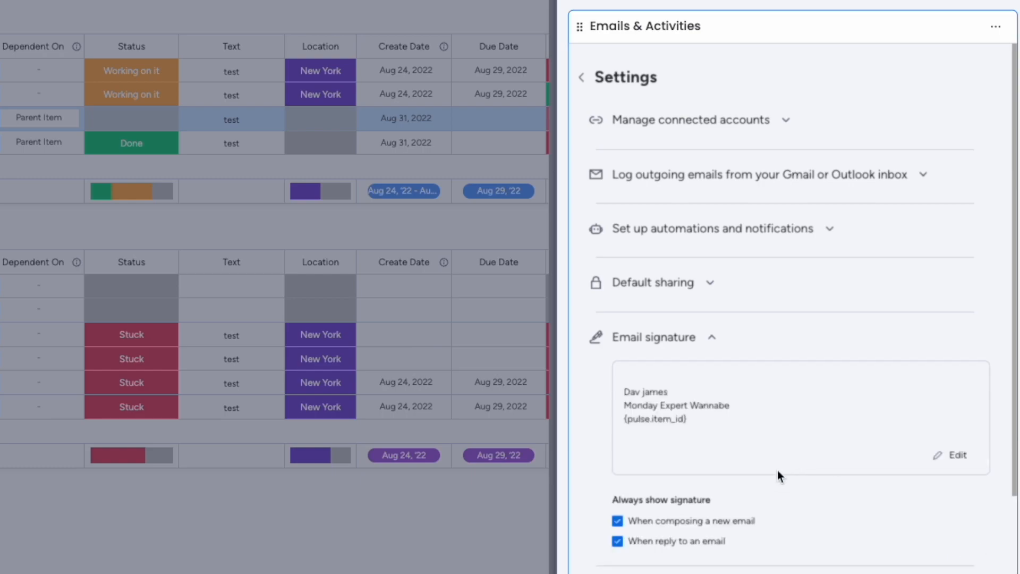
click(647, 529)
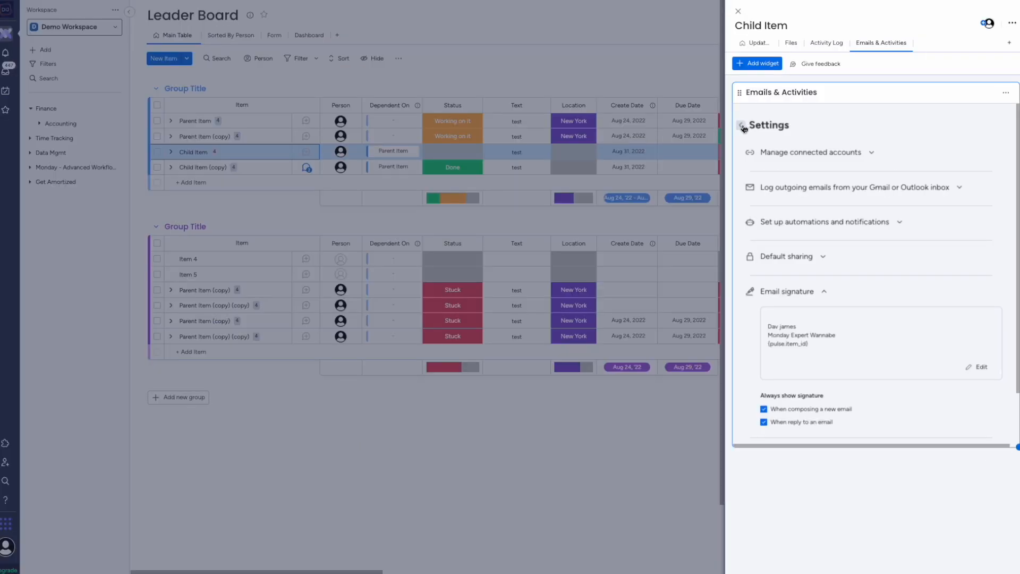
click(581, 77)
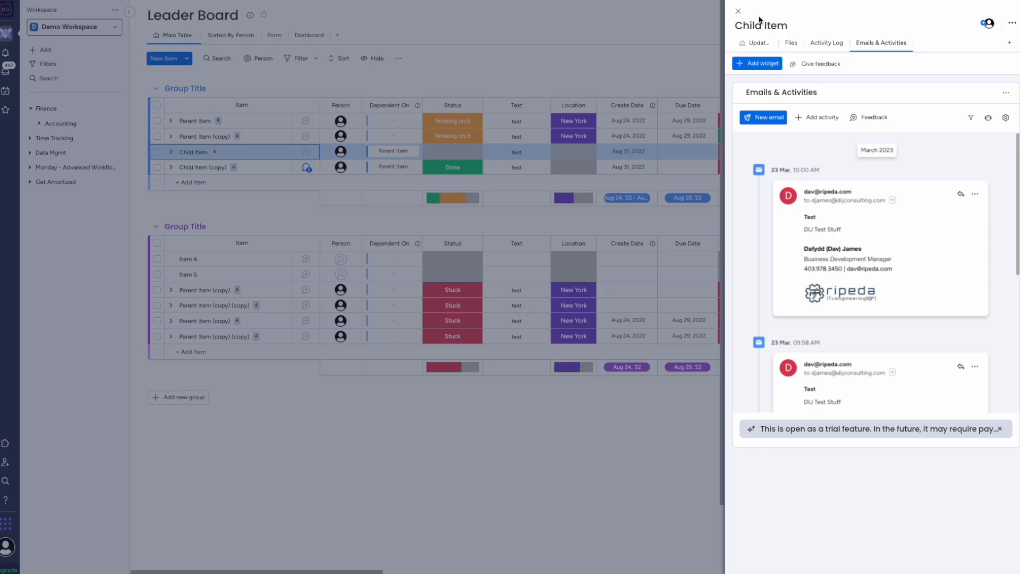
click(738, 11)
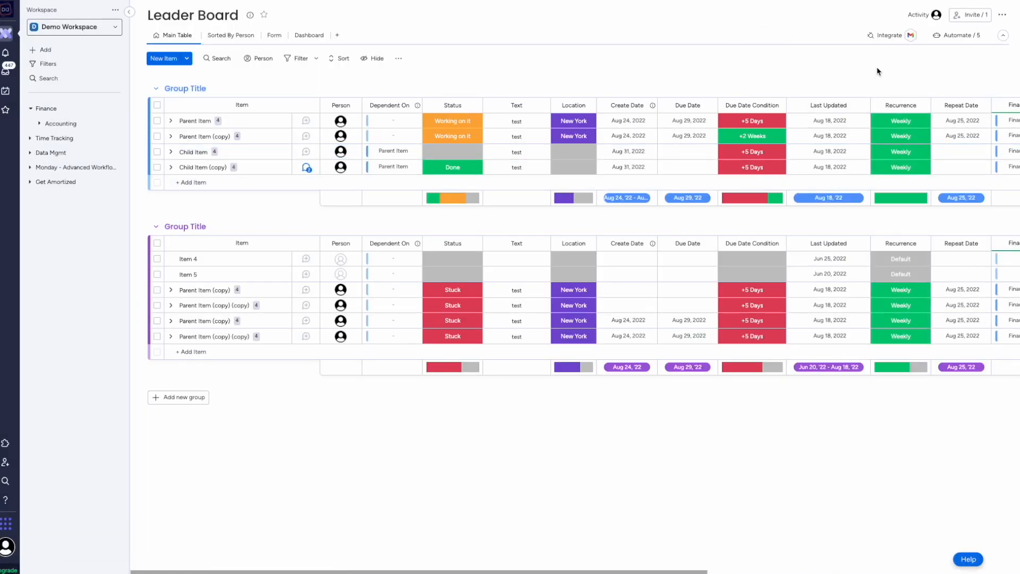
- Find the Item ID column type in the Column Center and add it to the board
drag(587, 570, 900, 569)
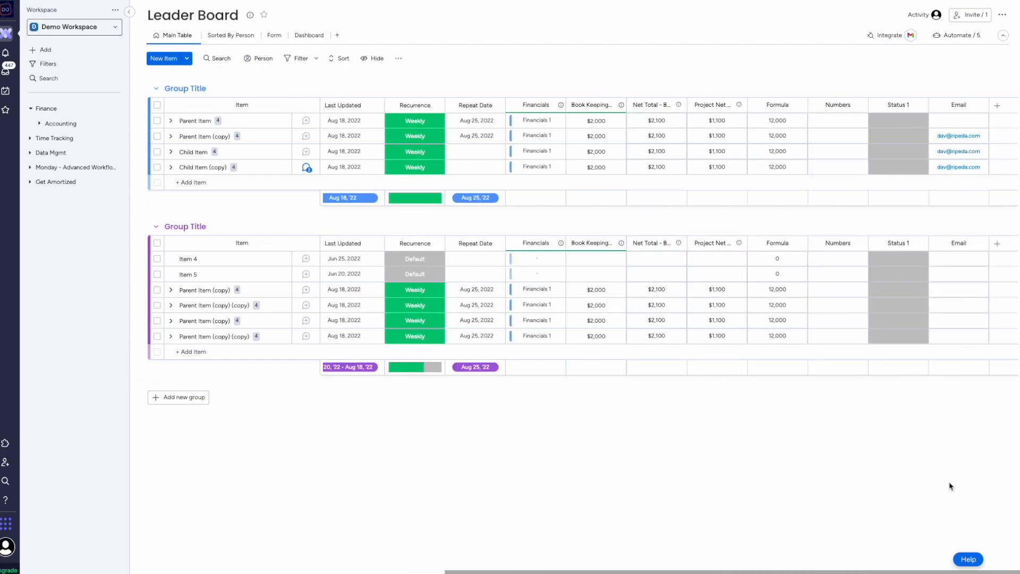
click(998, 109)
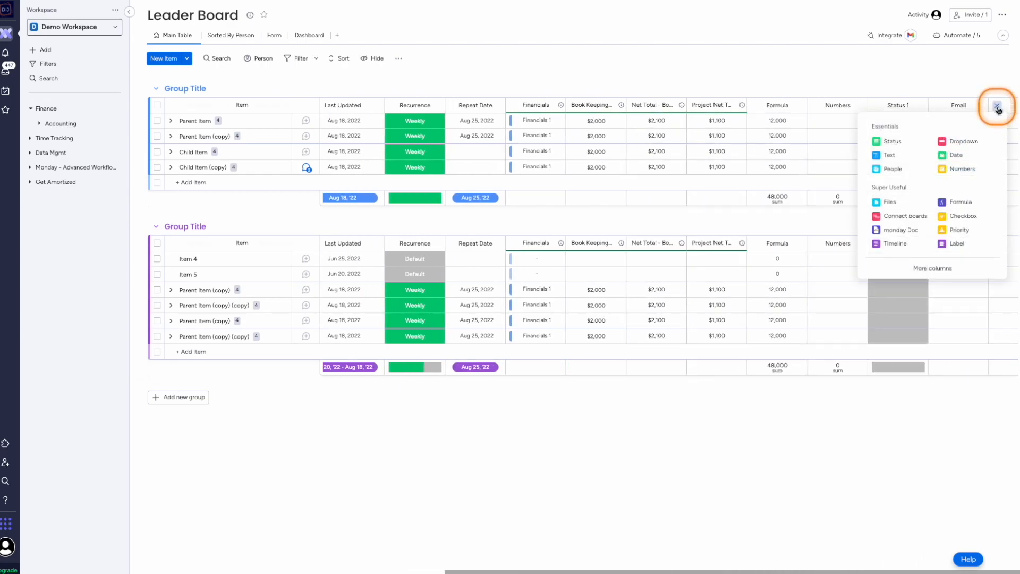
click(926, 271)
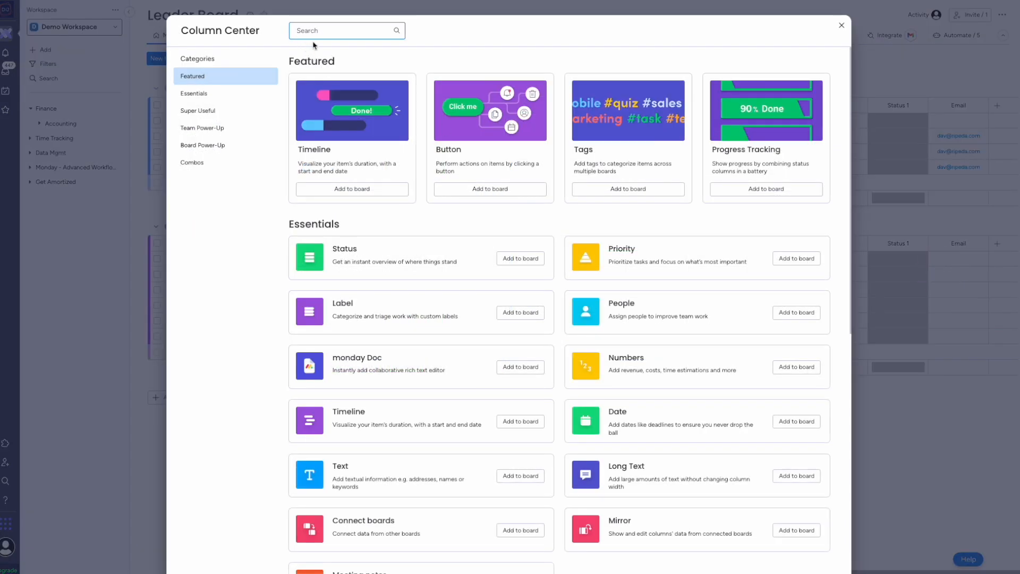
click(324, 30)
text(item id)
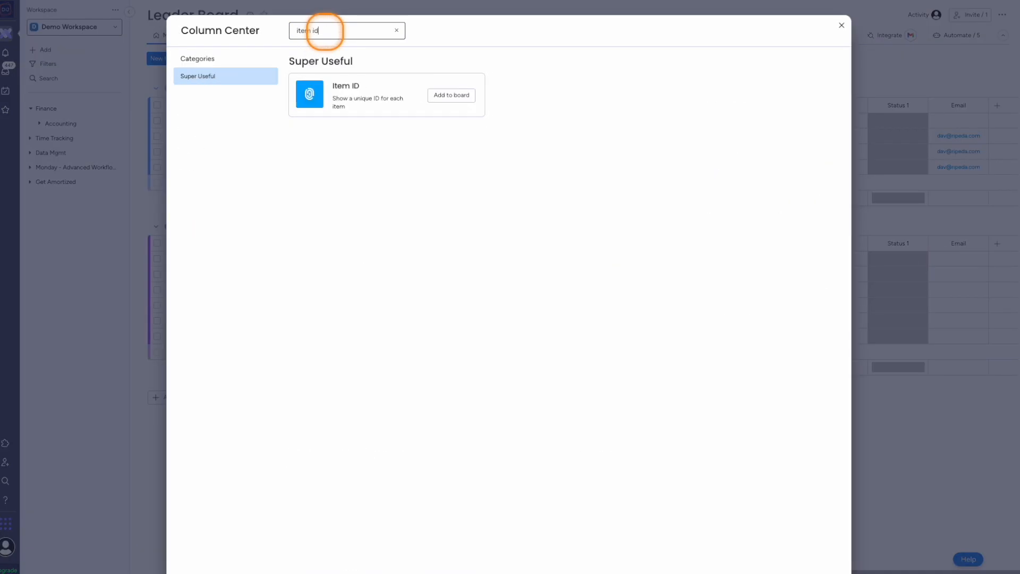
click(433, 101)
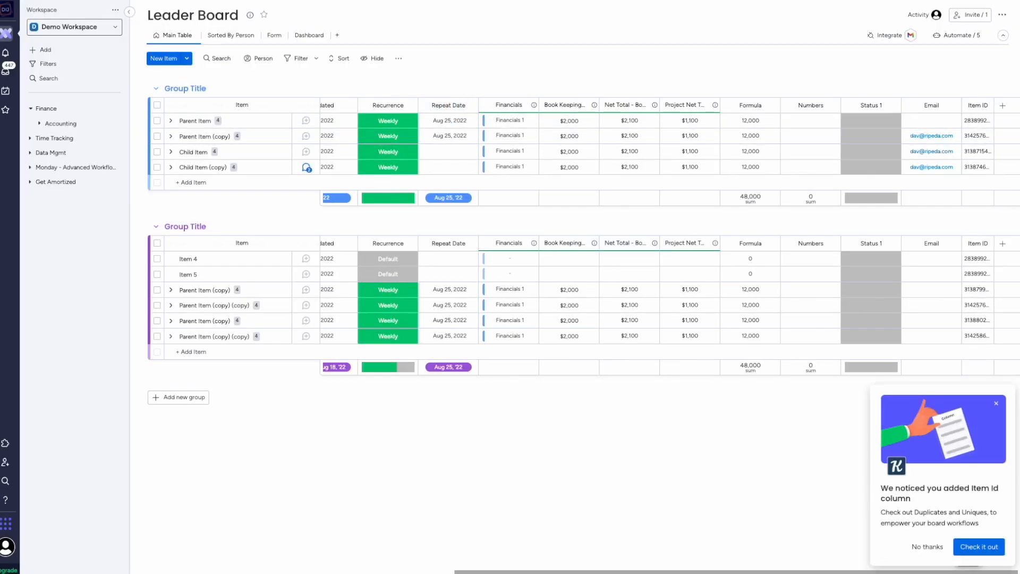
- Open the board's active Gmail integration recipe for editing and bring up the filter conditions for its received email trigger
click(889, 40)
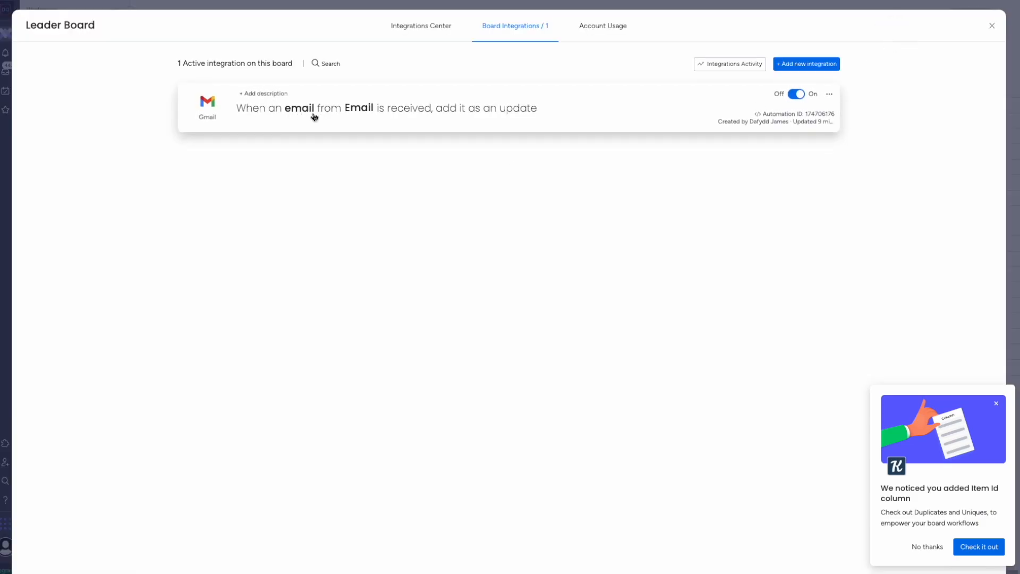
click(293, 114)
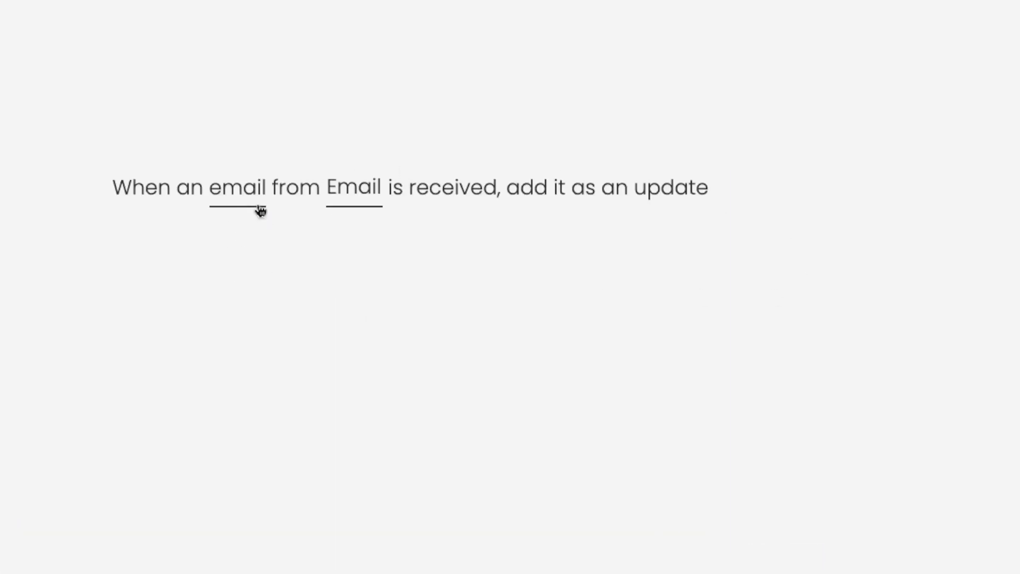
click(233, 198)
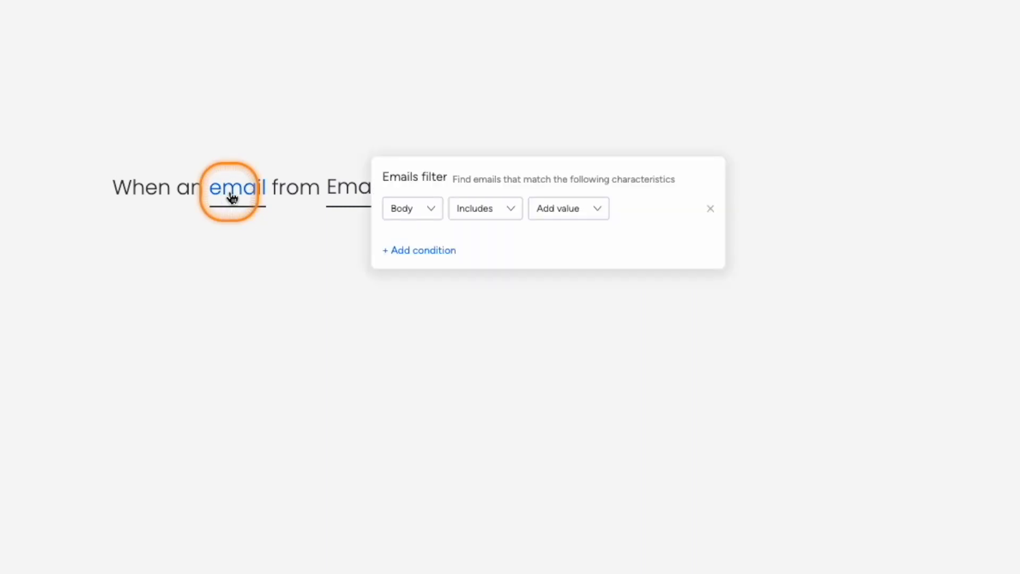
click(399, 219)
drag(399, 219, 505, 217)
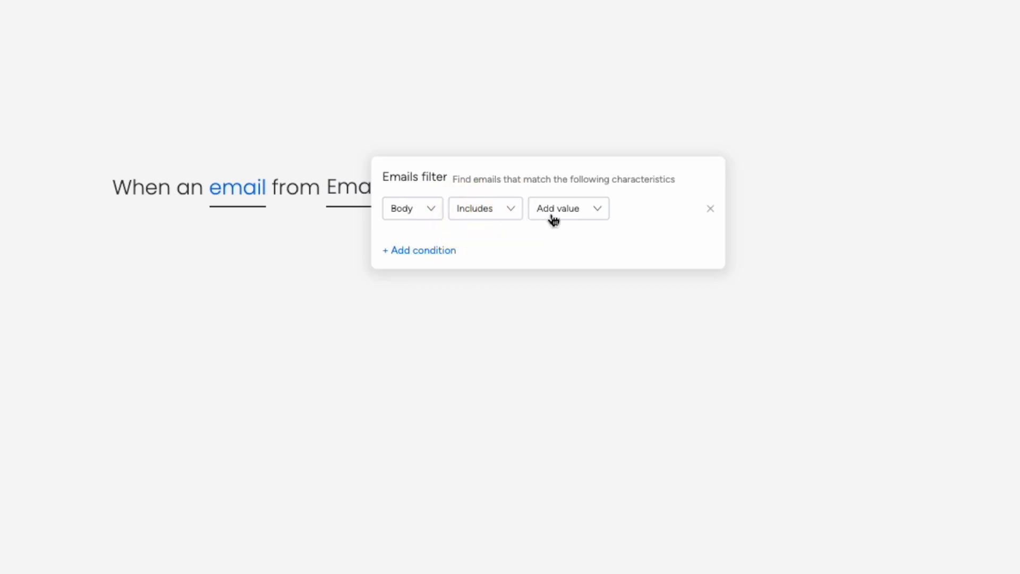
- Replace the value of the Body Includes email filter with the board's Item ID field, then save and close the integration
click(553, 219)
drag(620, 276, 518, 280)
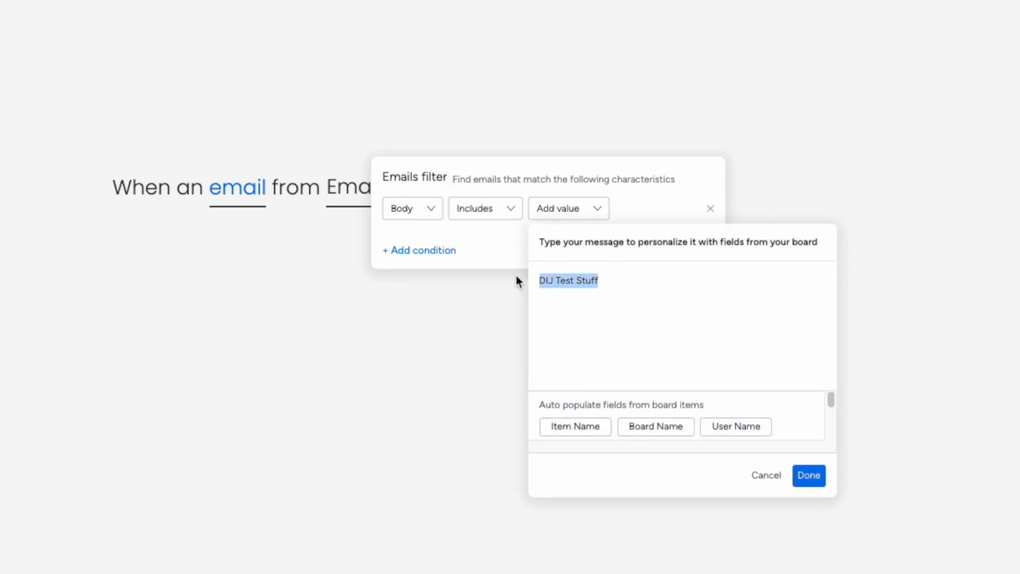
key(BackSpace)
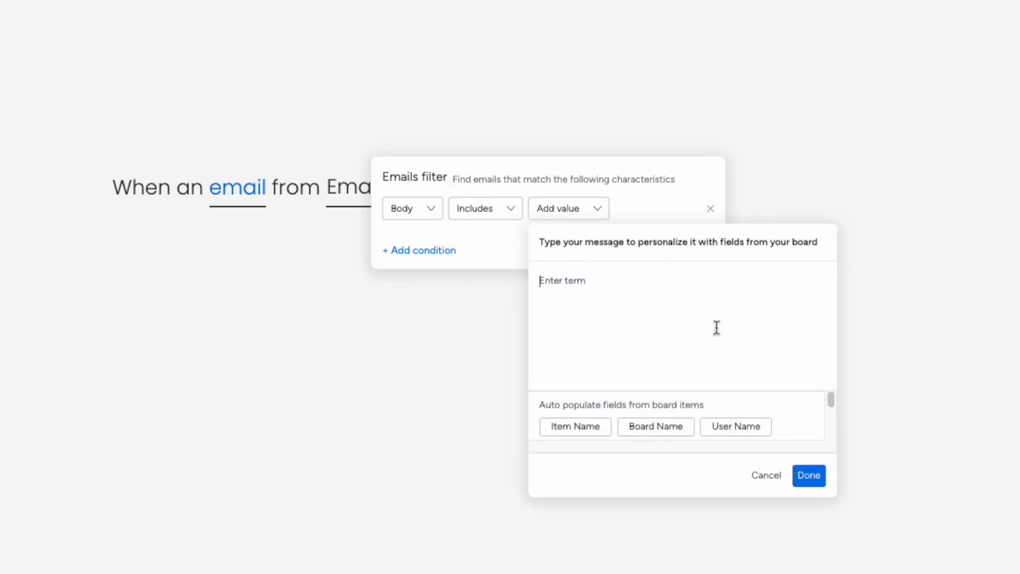
scroll(714, 407, down, 10)
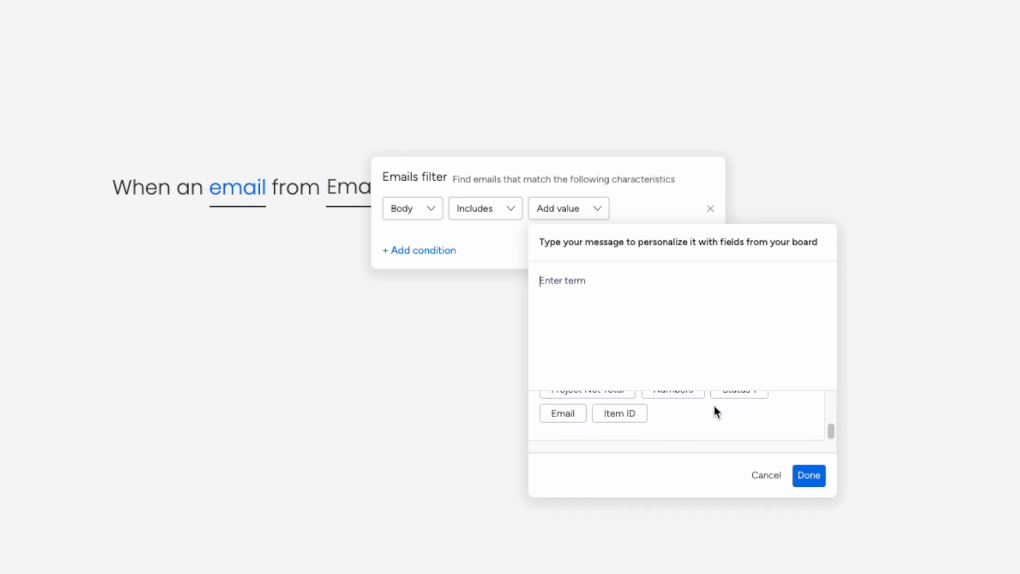
click(619, 417)
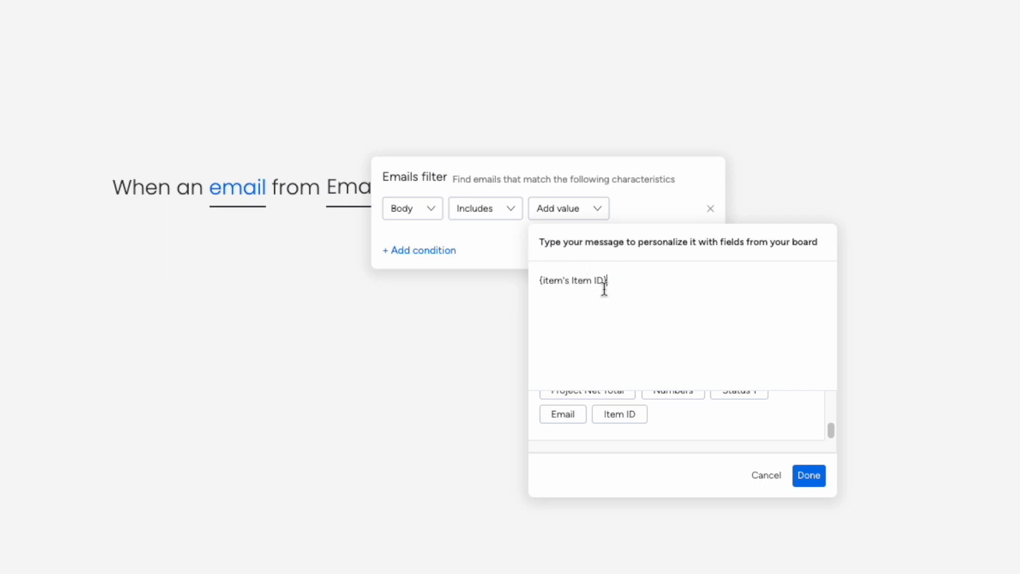
drag(613, 282, 547, 287)
click(628, 300)
click(814, 483)
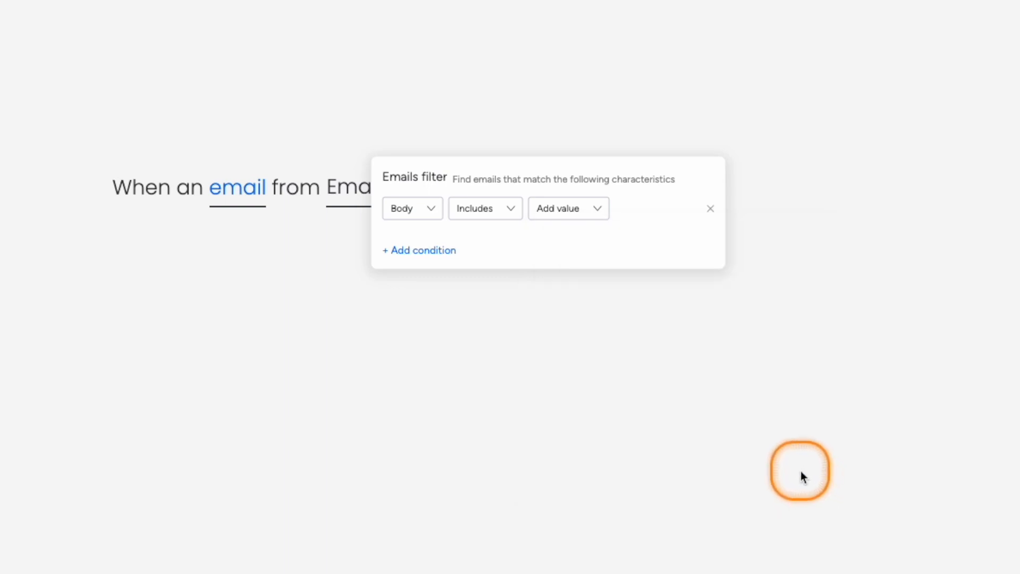
click(630, 355)
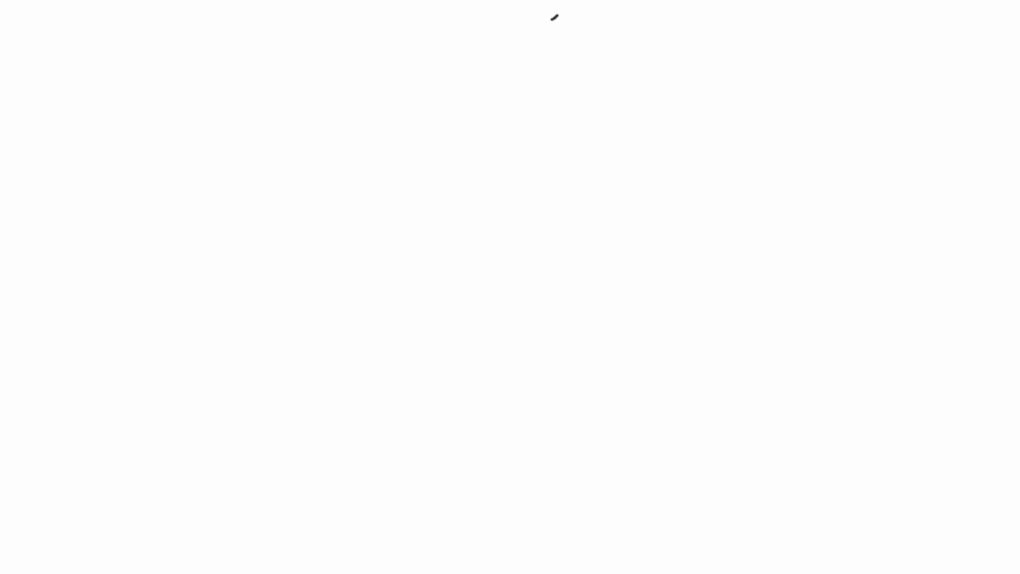
click(991, 26)
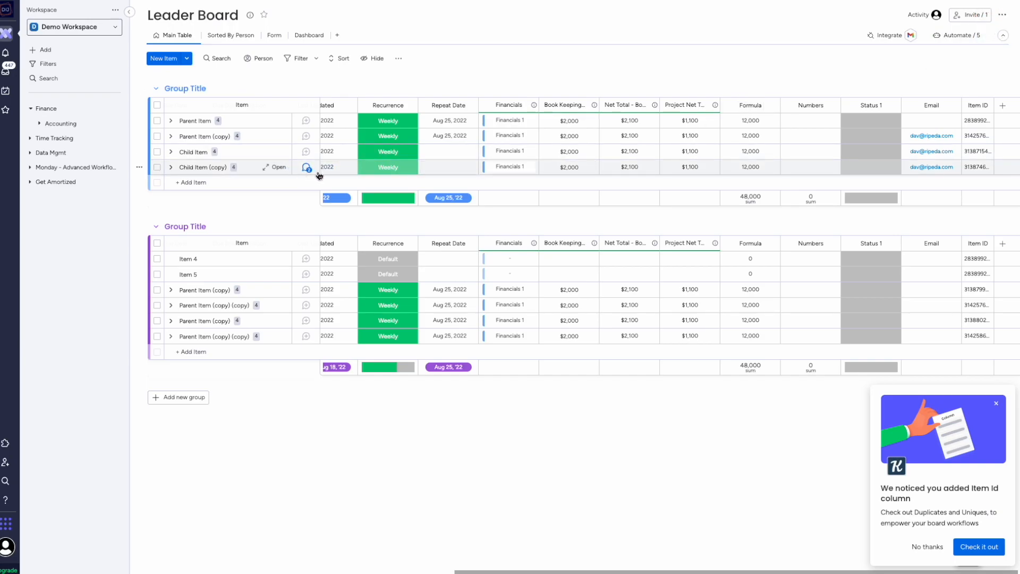
- Open Parent Item (copy) and reply to its latest email in Emails & Activities with the text "test email", keeping the signature
click(306, 137)
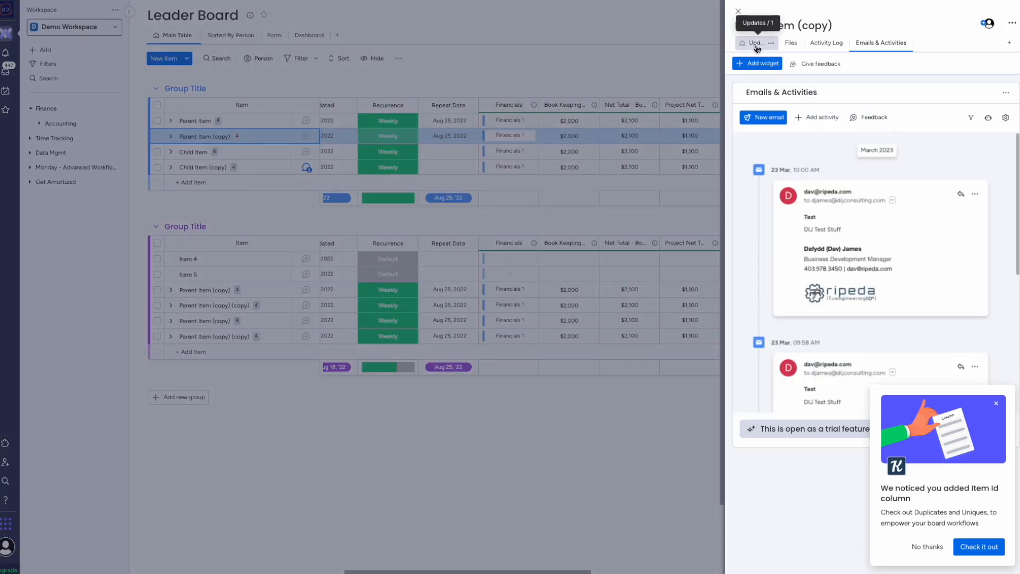
click(756, 47)
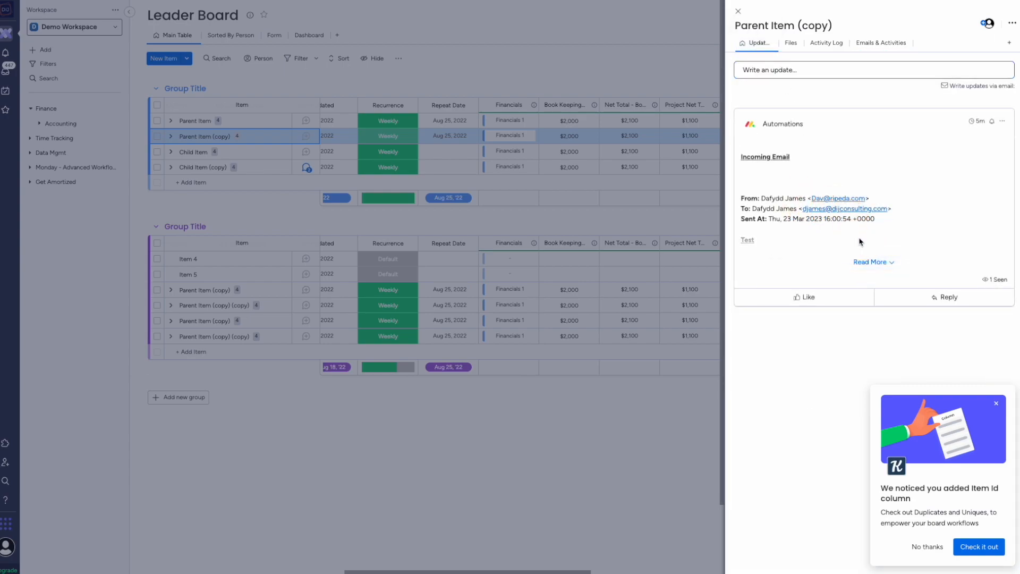
click(882, 44)
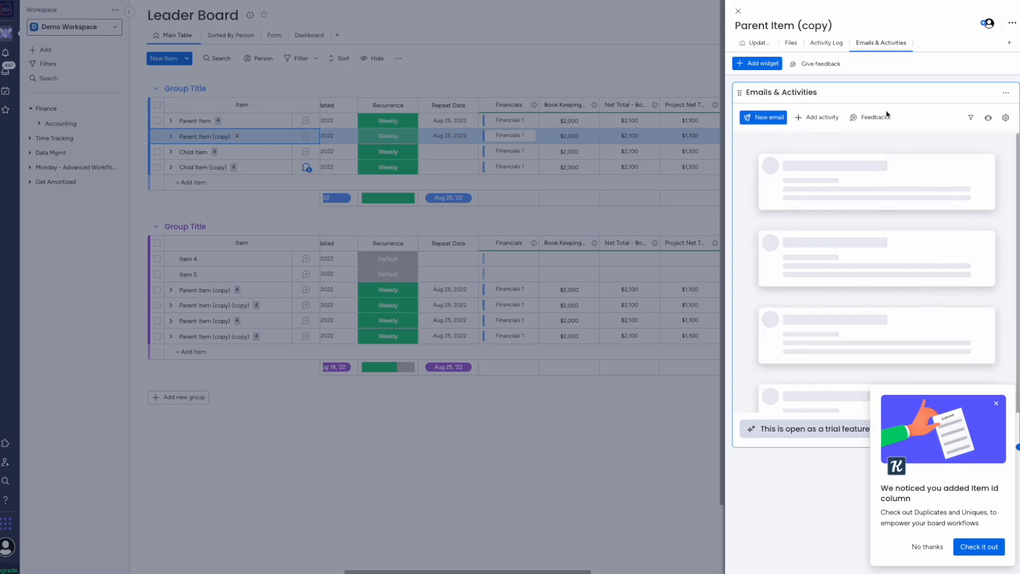
click(961, 195)
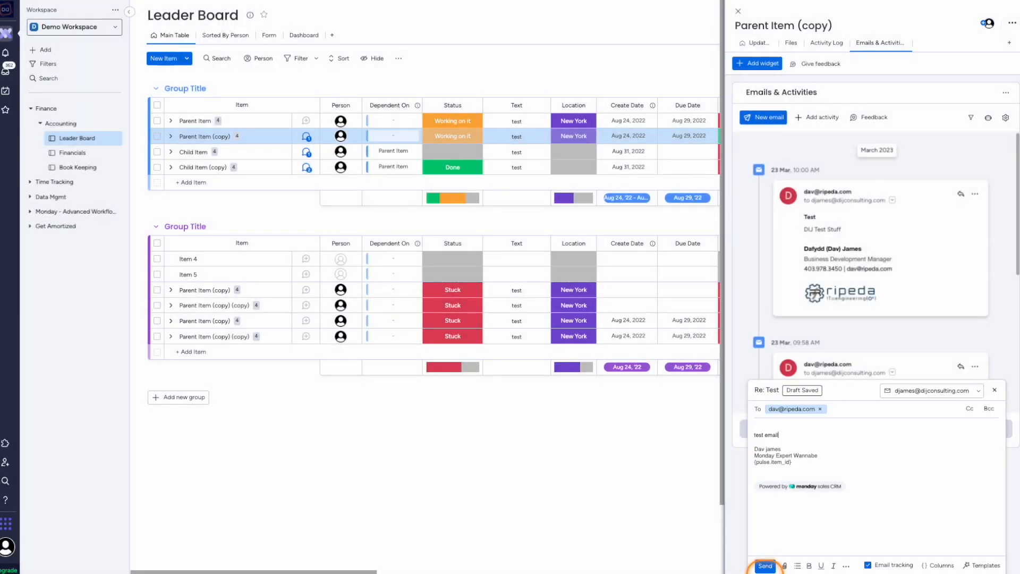
- Check the signature in the screenshot of the received test email for the item ID, then close the screenshot
click(359, 549)
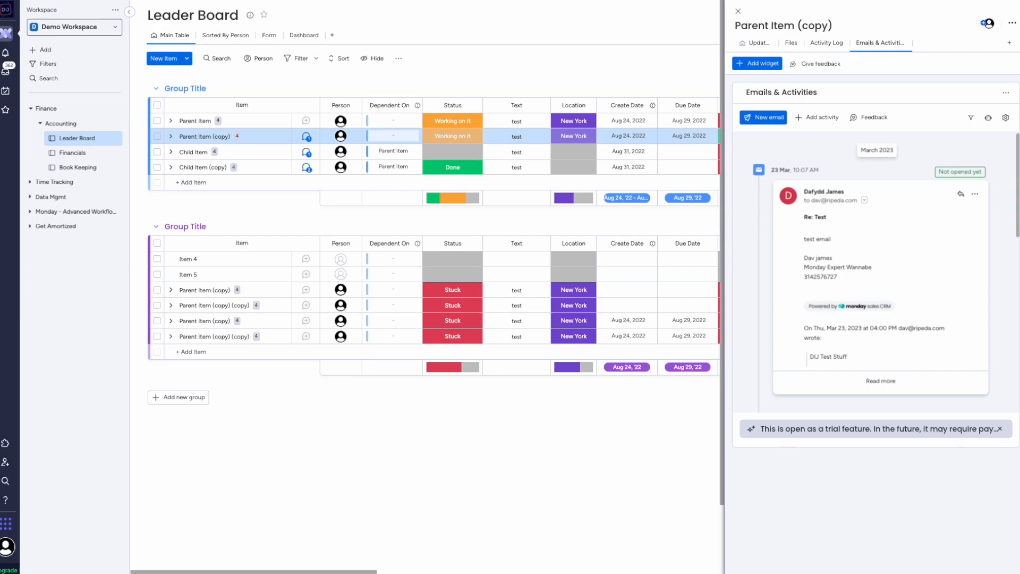
drag(0, 69, 337, 138)
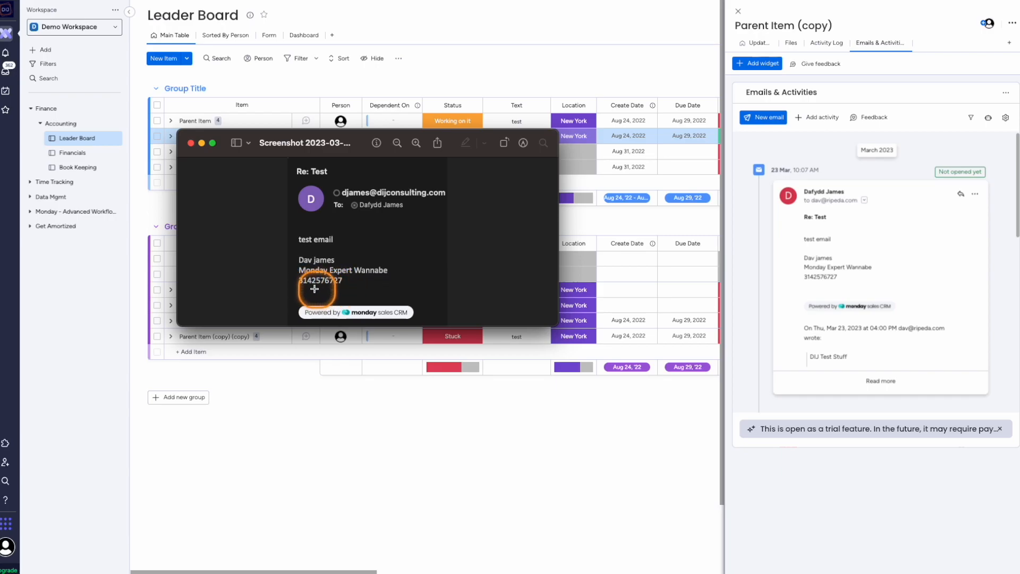
click(190, 143)
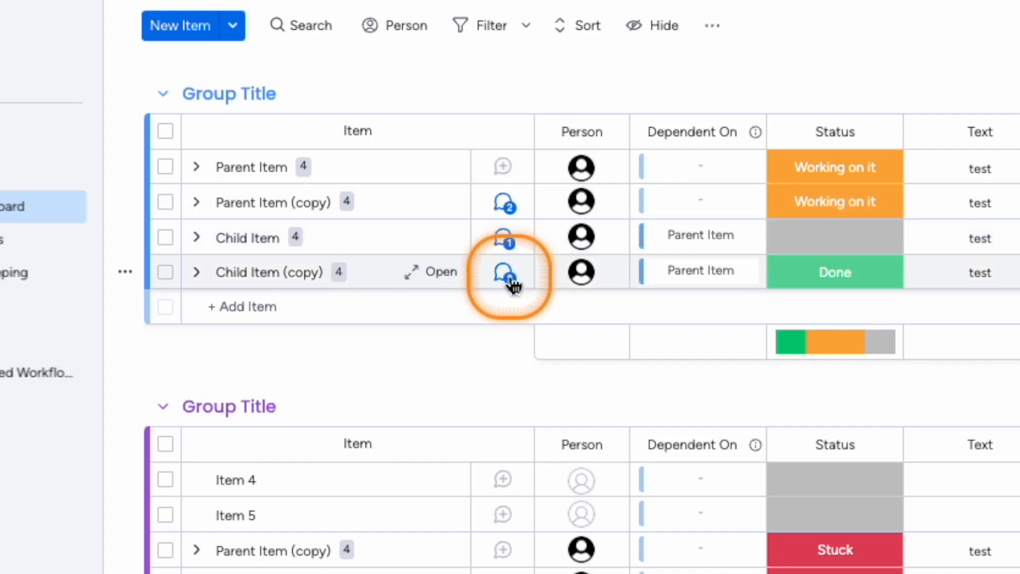
- Expand and compare the latest incoming email updates on Parent Item (copy) and Child Item, checking which one carries the item ID
click(510, 210)
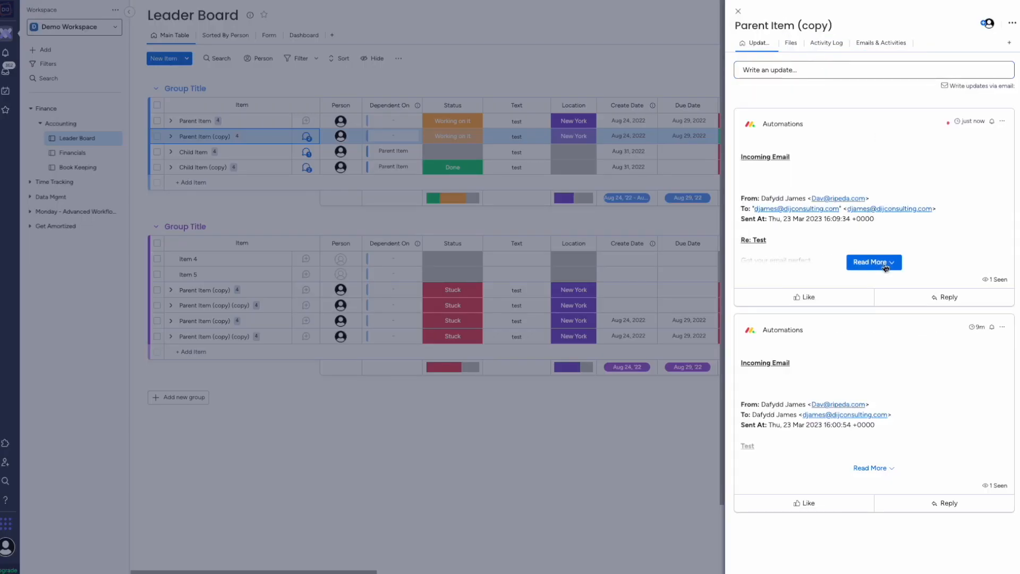
click(871, 262)
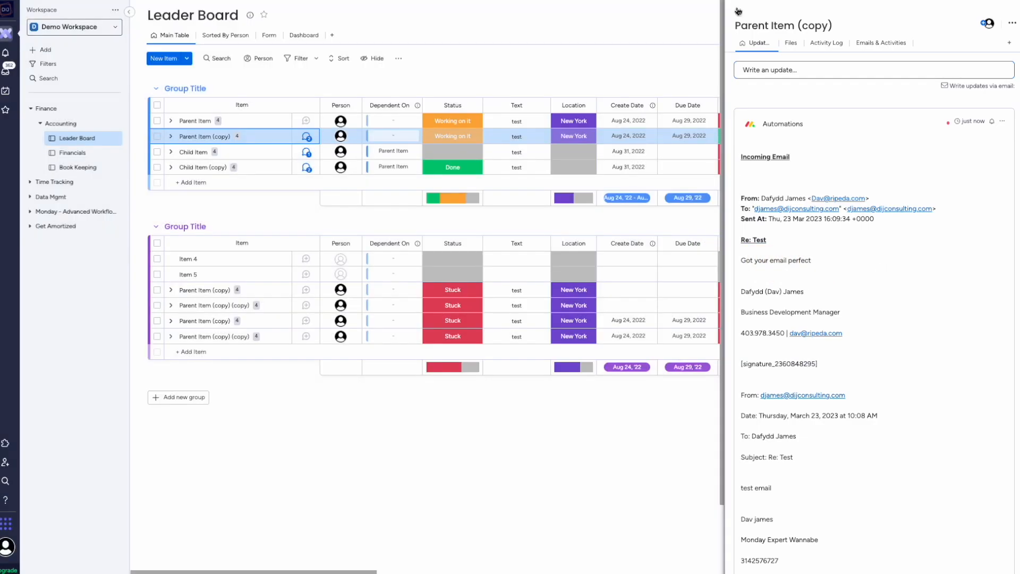
click(738, 11)
click(307, 153)
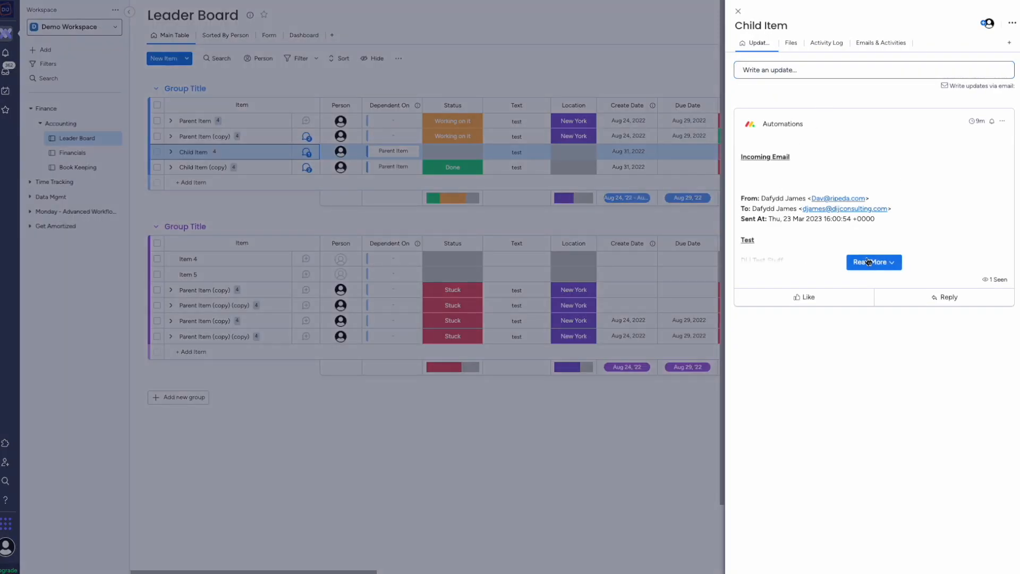
click(870, 262)
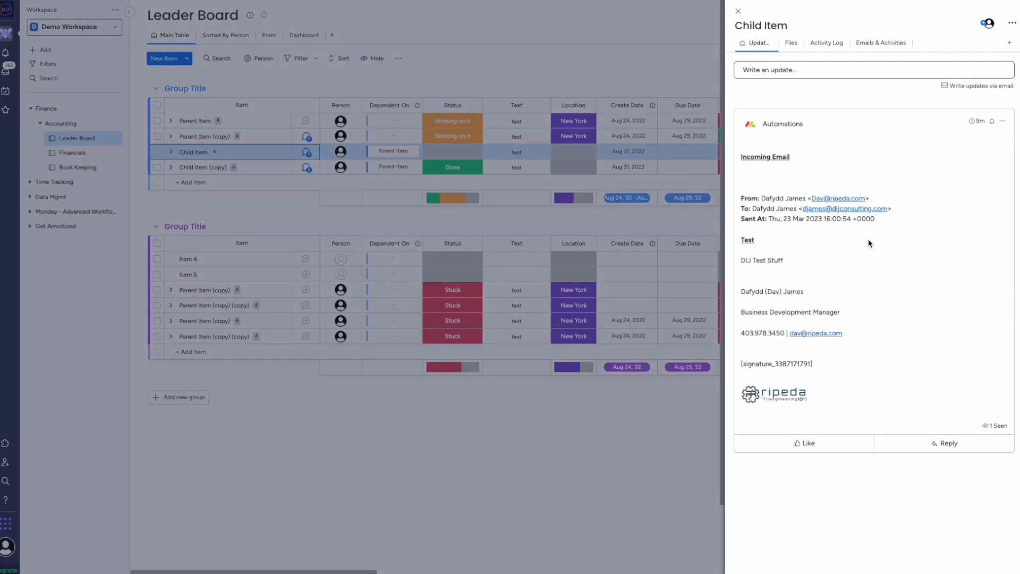